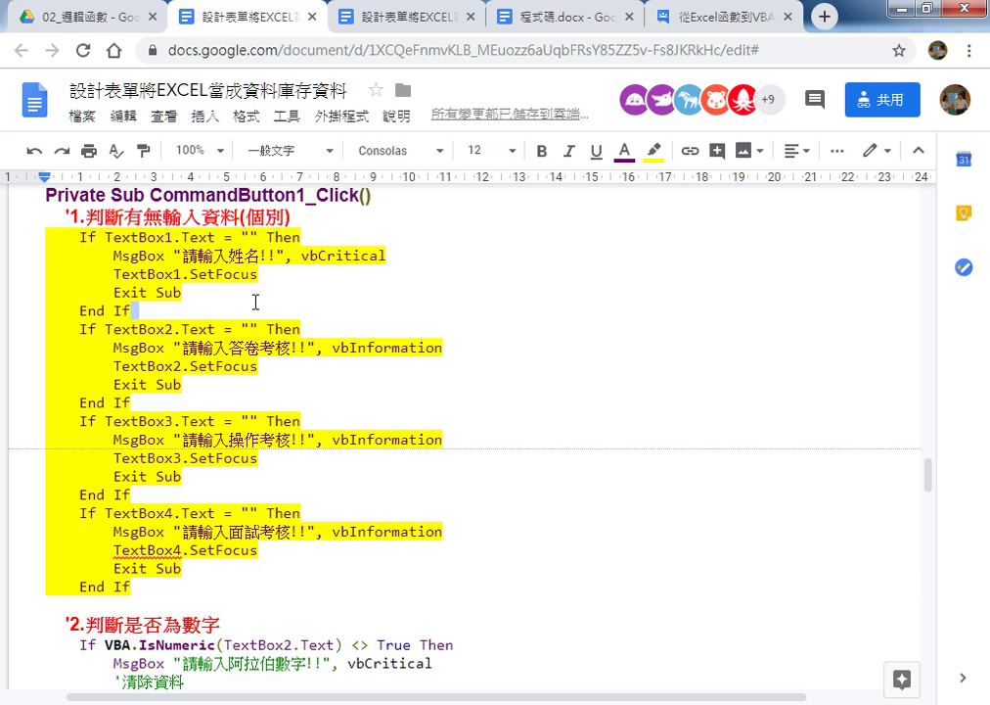
# Step: Highlight the empty-name test on TextBox1 and the VBA.IsNumeric <> True check on TextBox2
pyautogui.moveTo(104, 237)
pyautogui.mouseDown()
pyautogui.moveTo(256, 238)
pyautogui.moveTo(218, 237)
pyautogui.mouseUp()
pyautogui.scroll(-3, 234, 470)
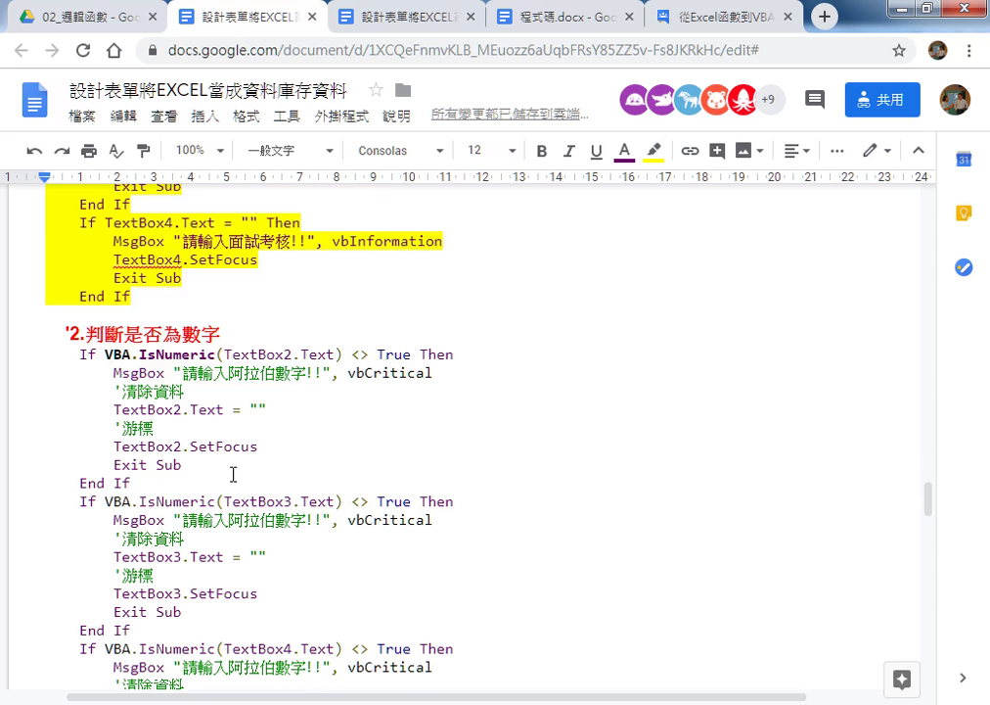
pyautogui.moveTo(105, 354); pyautogui.dragTo(219, 356)
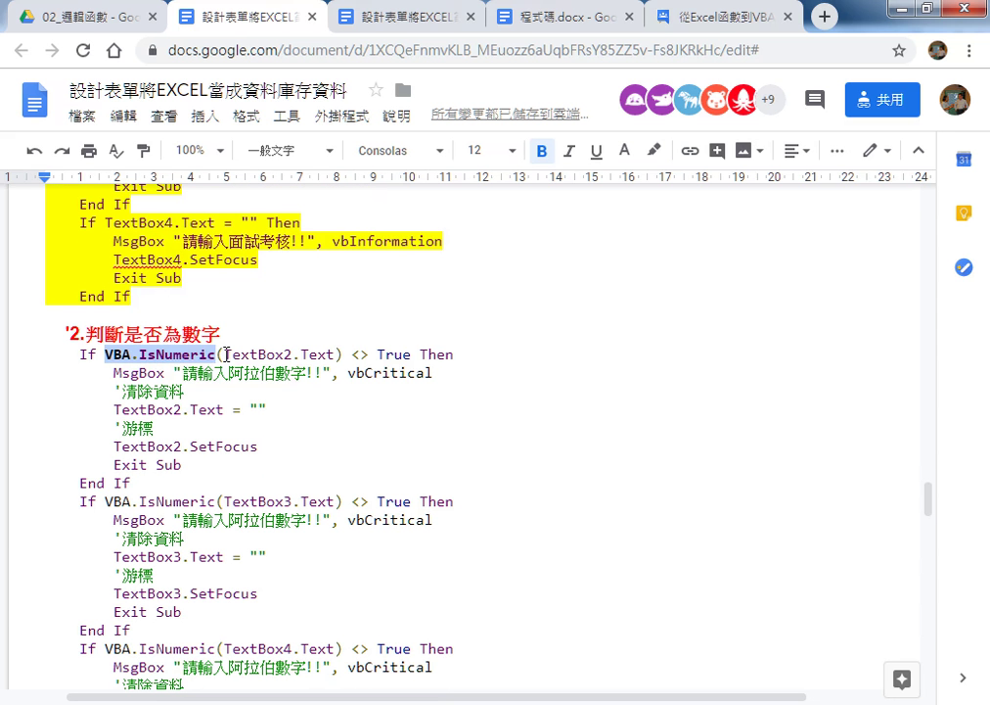
pyautogui.moveTo(224, 354); pyautogui.dragTo(339, 354)
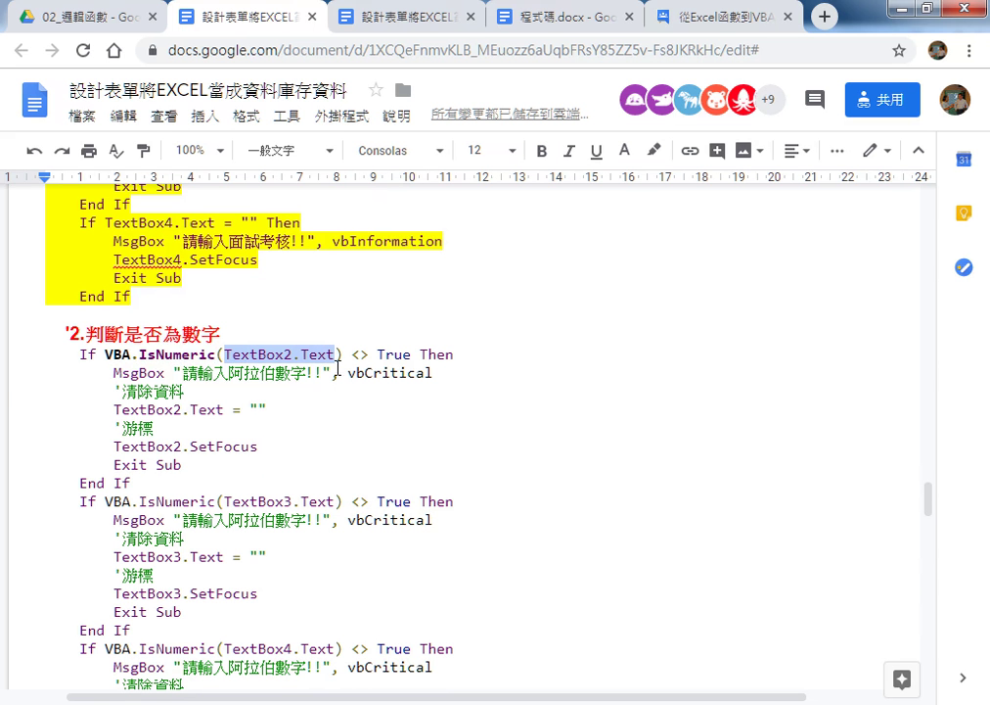
pyautogui.moveTo(351, 357); pyautogui.dragTo(412, 354)
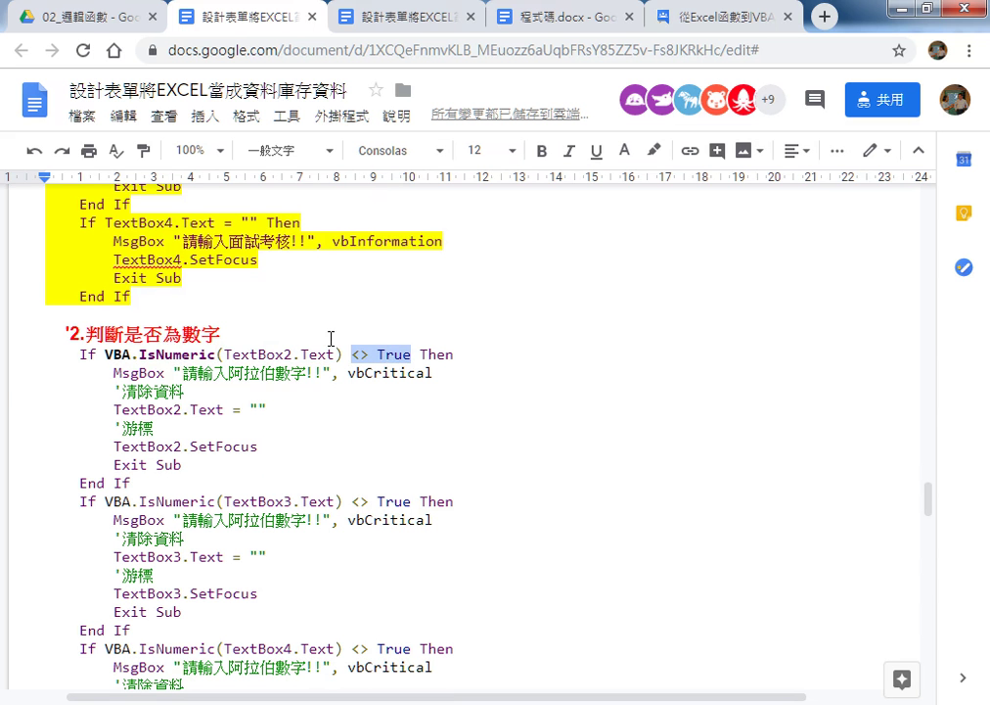
pyautogui.moveTo(104, 354); pyautogui.dragTo(412, 356)
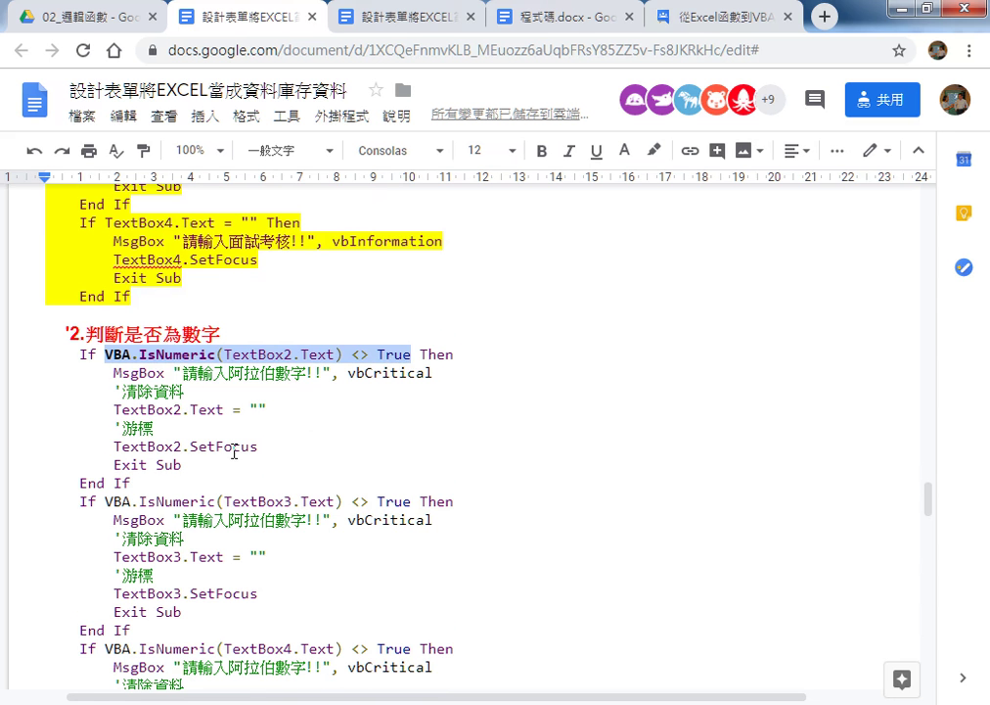
# Step: Go over TextBox2's 0-to-100 range check: its condition, warning message, clearing, SetFocus and Exit Sub lines
pyautogui.scroll(-5, 230, 450)
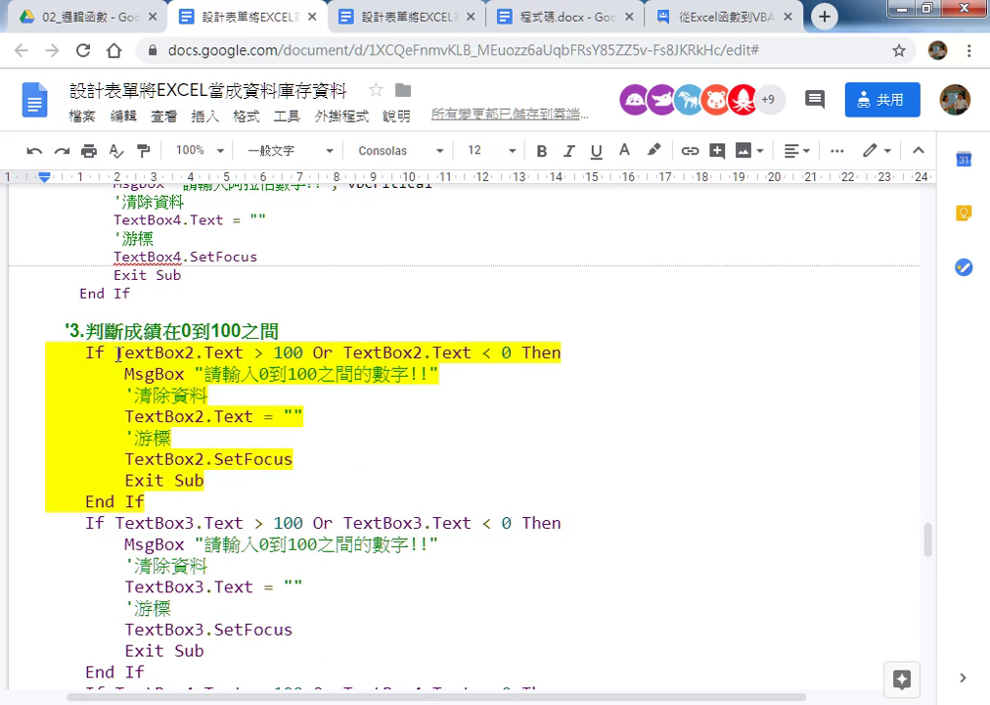
pyautogui.moveTo(116, 353); pyautogui.dragTo(333, 355)
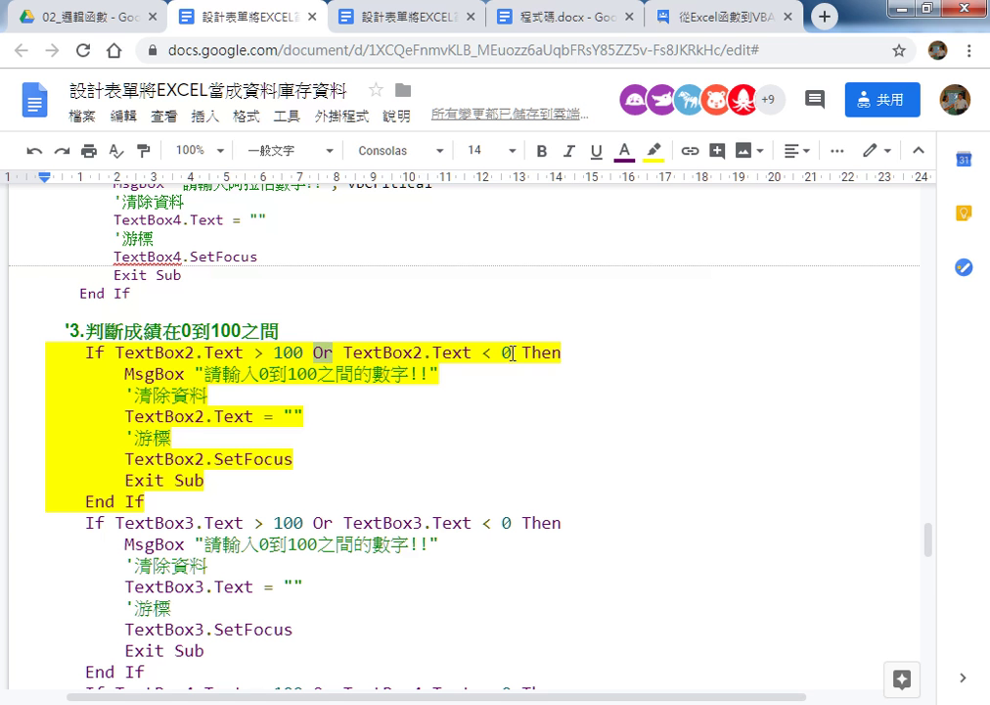
pyautogui.moveTo(511, 352); pyautogui.dragTo(350, 352)
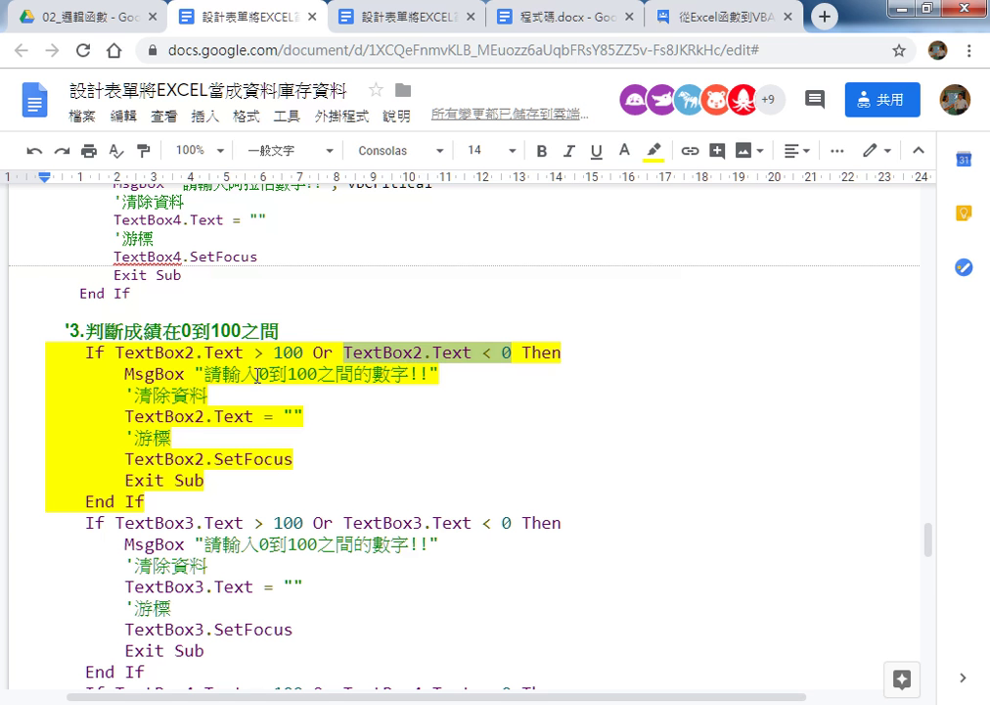
pyautogui.moveTo(199, 372); pyautogui.dragTo(479, 383)
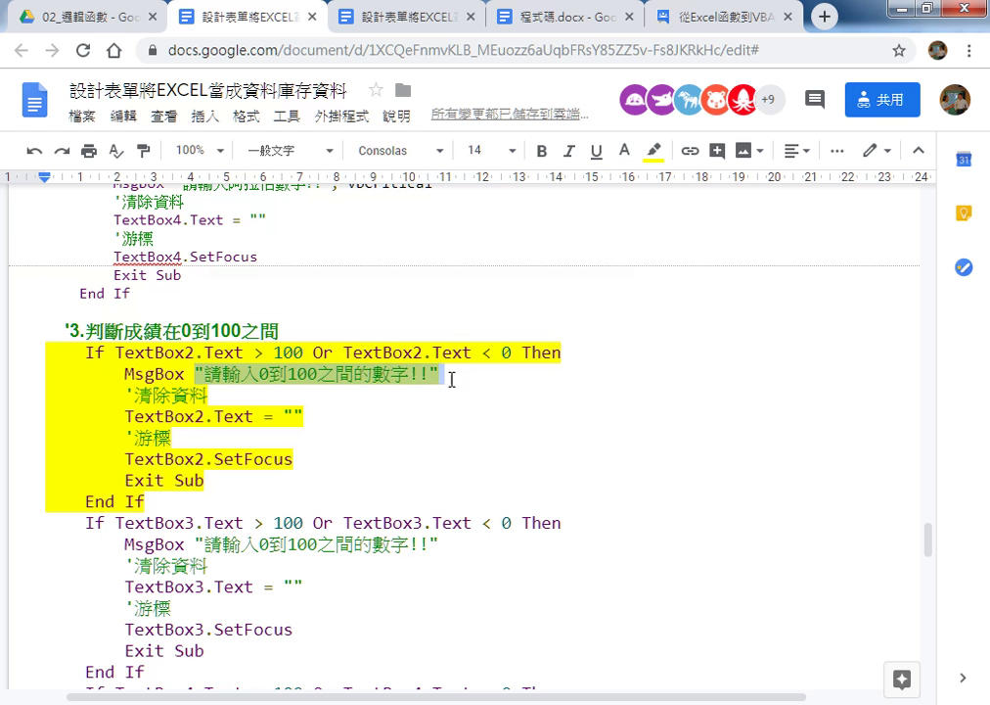
pyautogui.moveTo(303, 416); pyautogui.dragTo(125, 416)
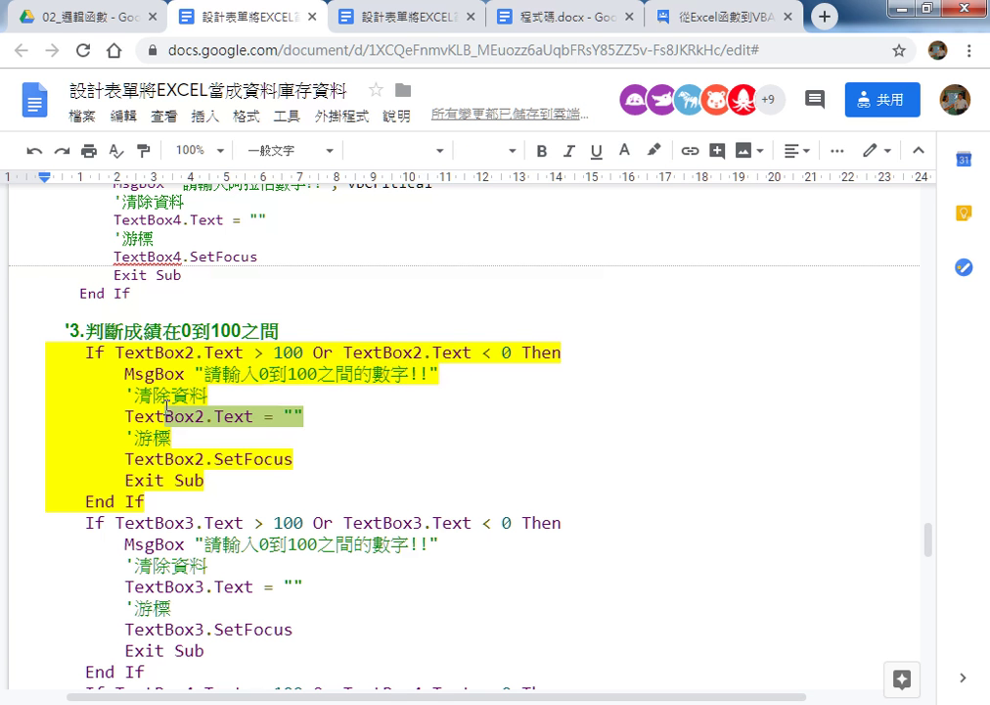
pyautogui.moveTo(293, 459); pyautogui.dragTo(123, 459)
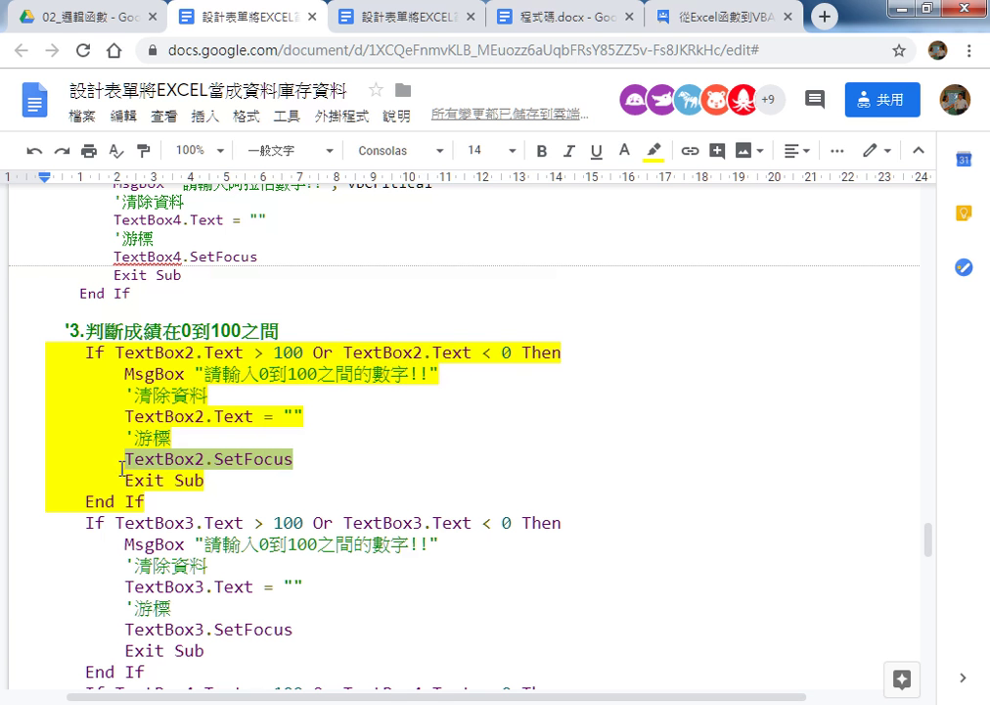
pyautogui.click(206, 480)
pyautogui.moveTo(207, 481); pyautogui.dragTo(132, 481)
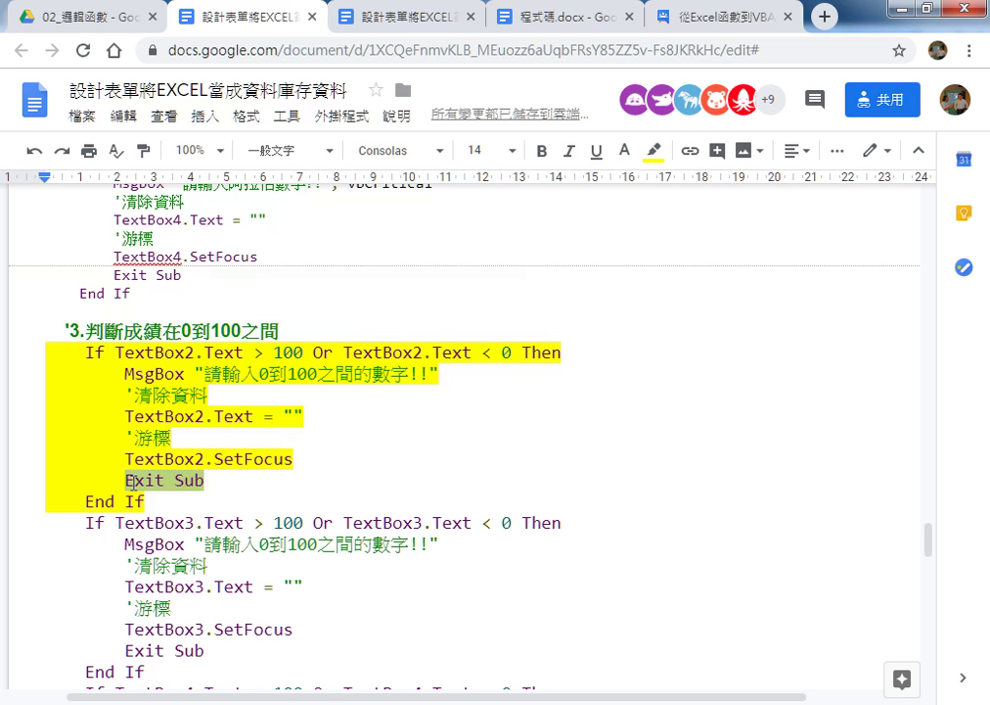
pyautogui.click(157, 354)
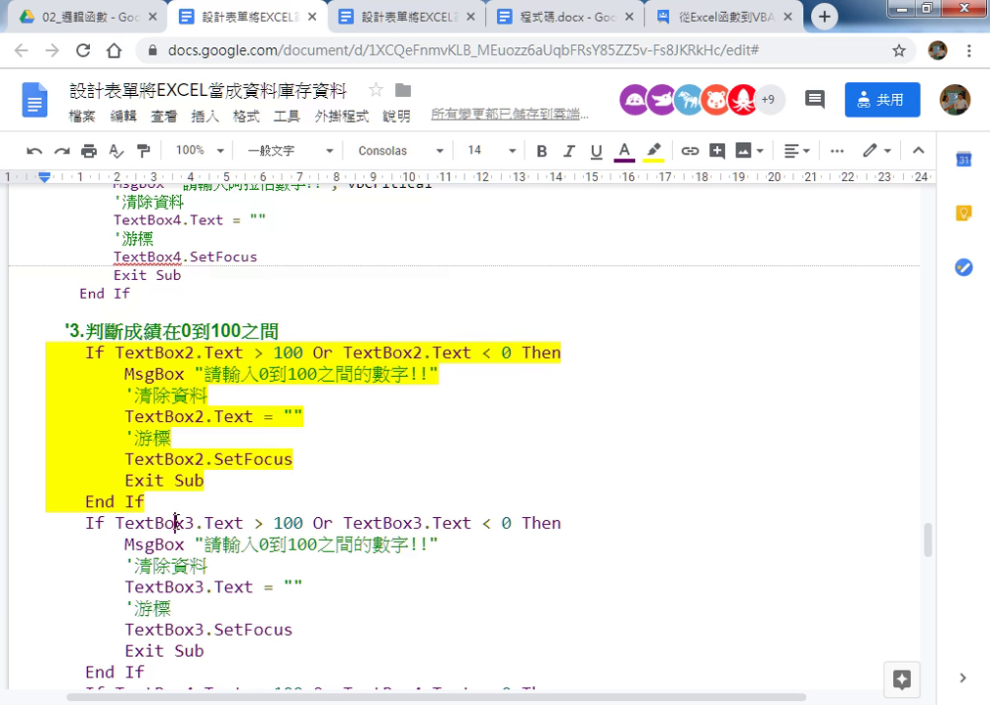
# Step: Select the TextBox3 and TextBox4 range-check blocks and switch to the Visual Basic editor
pyautogui.scroll(-1, 117, 421)
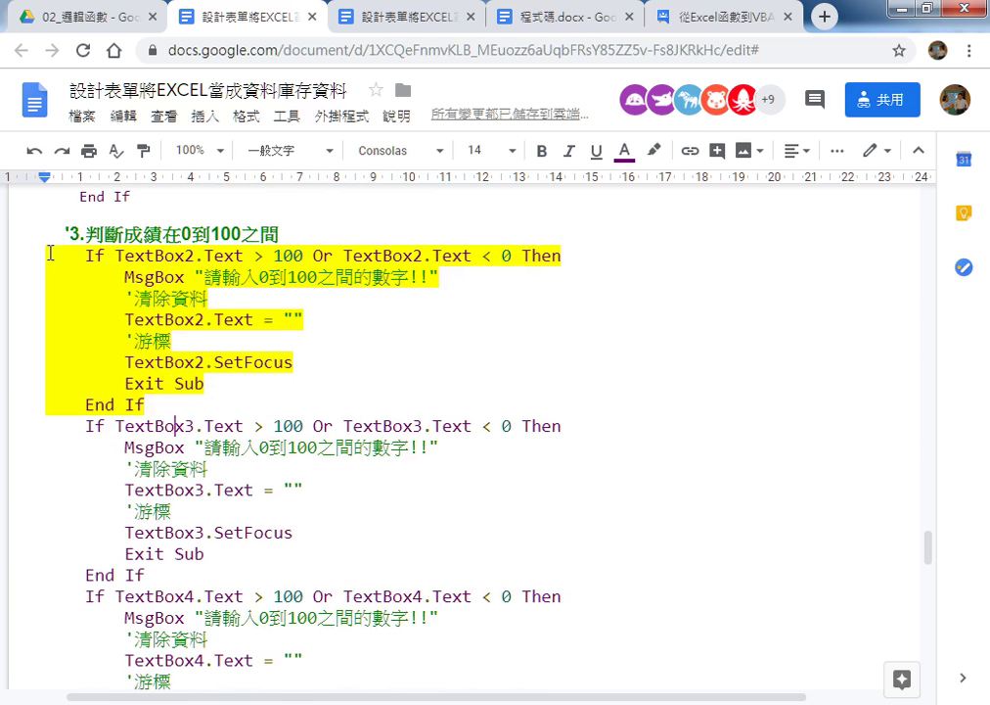
pyautogui.scroll(-1, 170, 446)
pyautogui.scroll(-1, 155, 464)
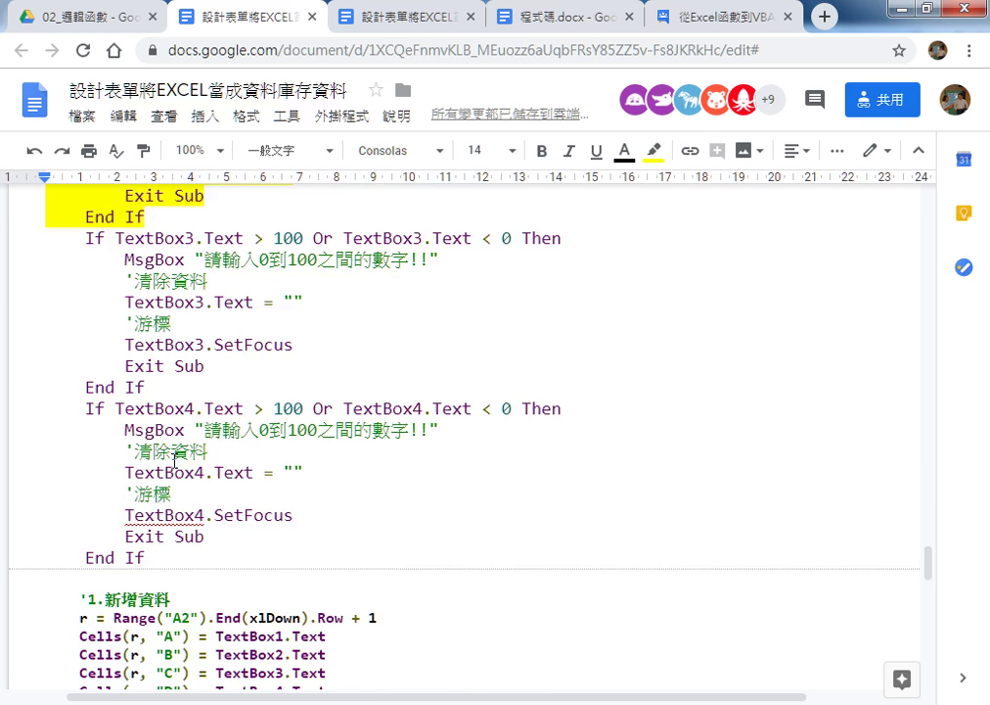
pyautogui.keyDown('shift'); pyautogui.click(164, 557); pyautogui.keyUp('shift')
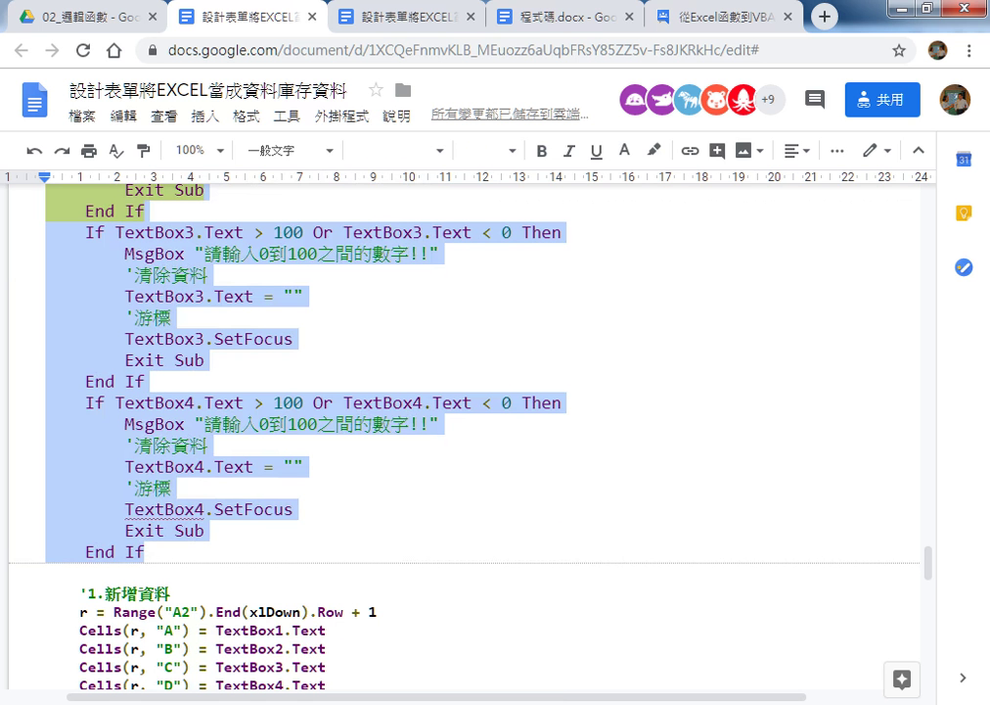
pyautogui.click(348, 700)
pyautogui.click(450, 529)
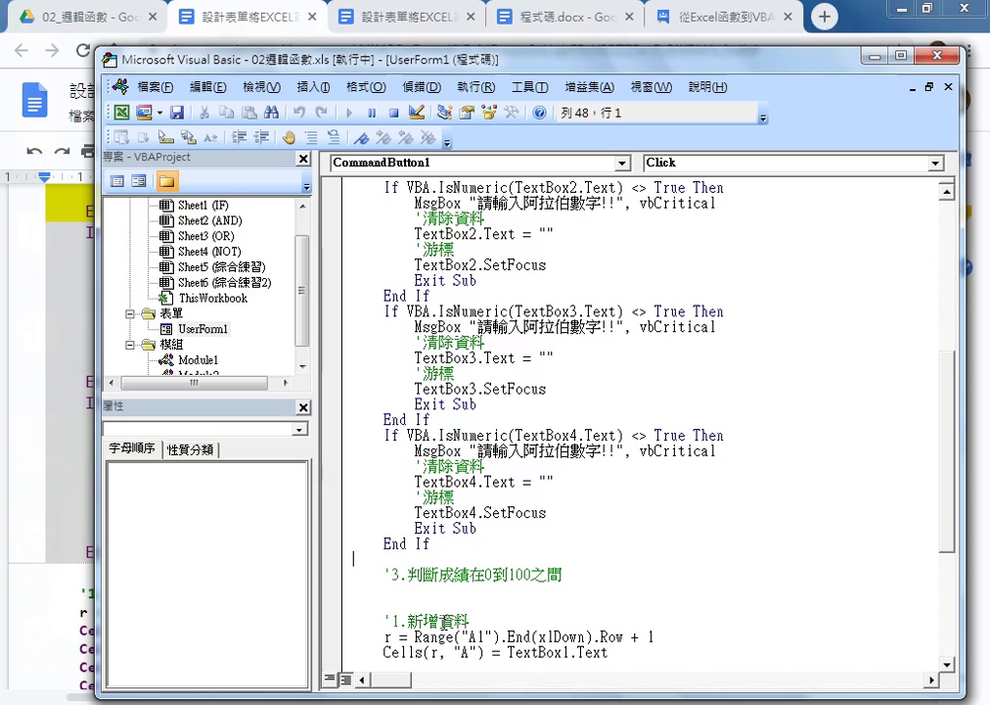
pyautogui.click(379, 593)
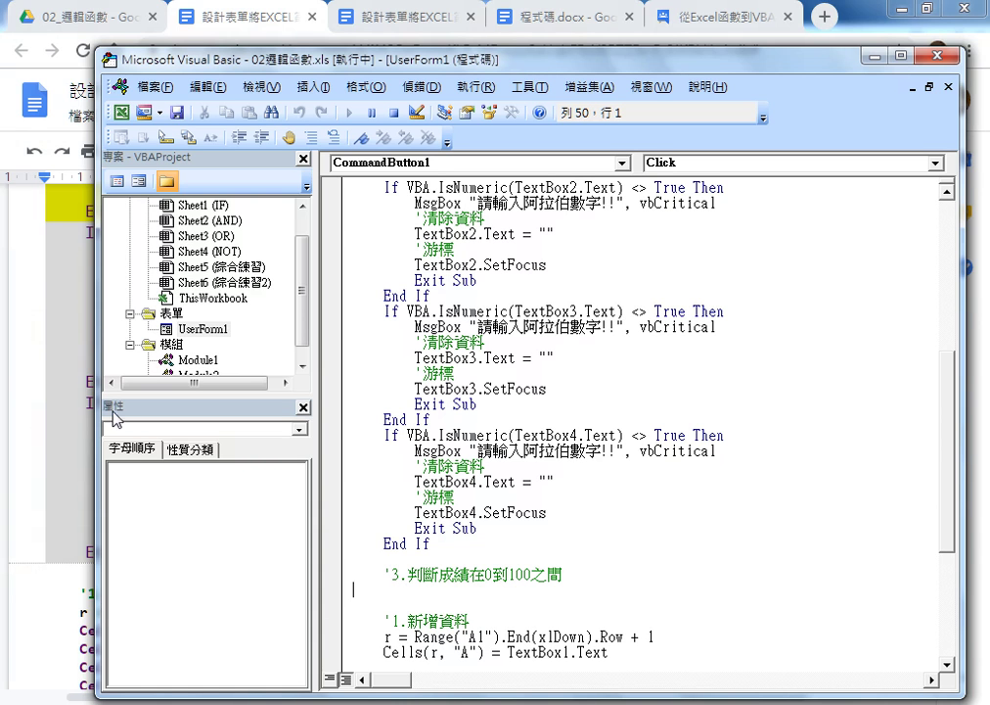
pyautogui.click(57, 318)
pyautogui.scroll(1, 117, 435)
pyautogui.scroll(2, 161, 531)
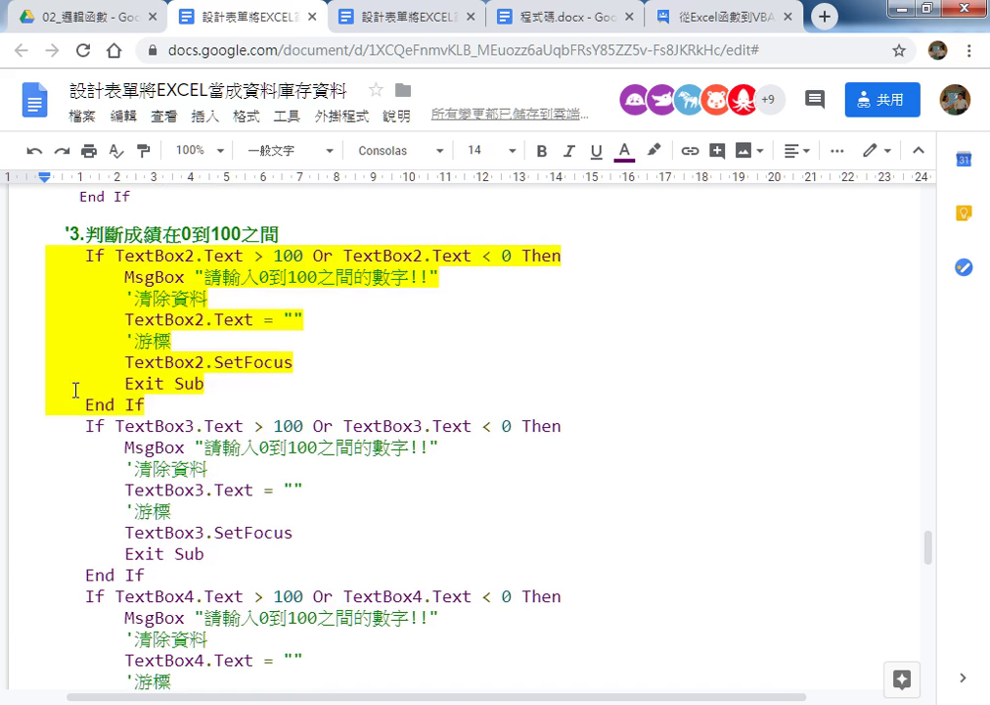
pyautogui.keyDown('shift'); pyautogui.click(46, 251); pyautogui.keyUp('shift')
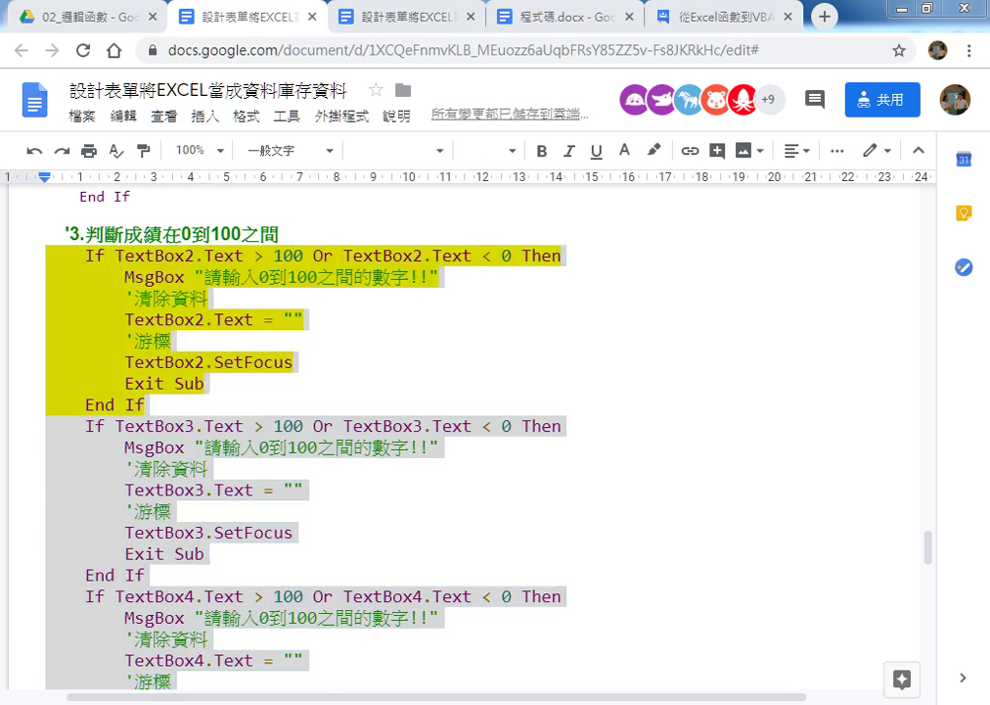
pyautogui.hotkey('alt', 'Tab')
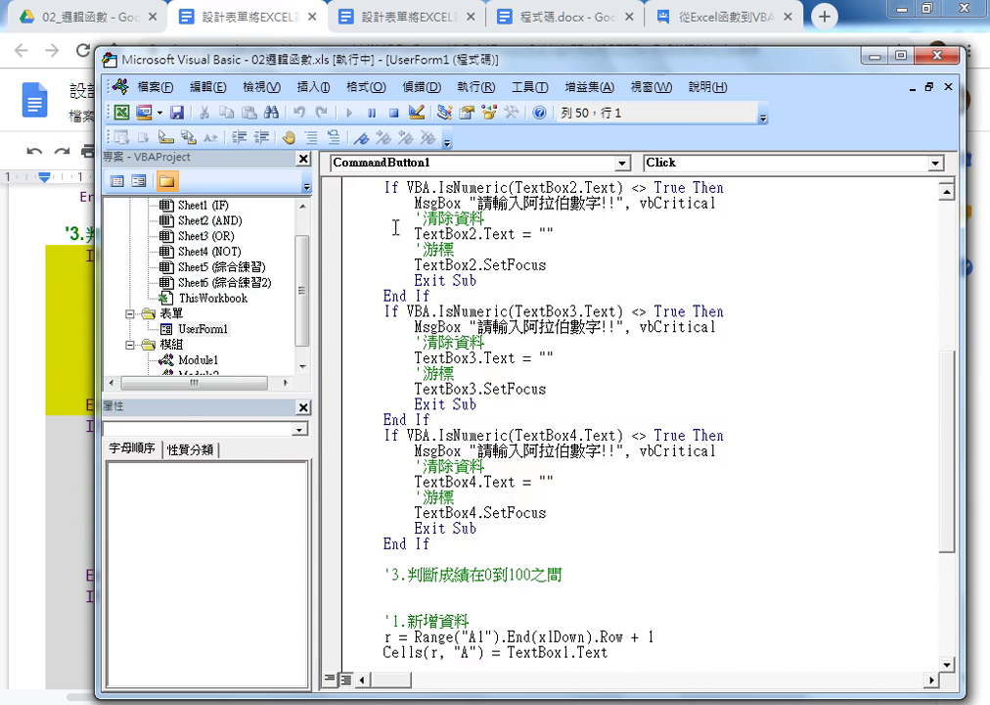
# Step: Stop the running code and open the 新增 button's code from the 成績系統 form design
pyautogui.click(395, 113)
pyautogui.click(661, 216)
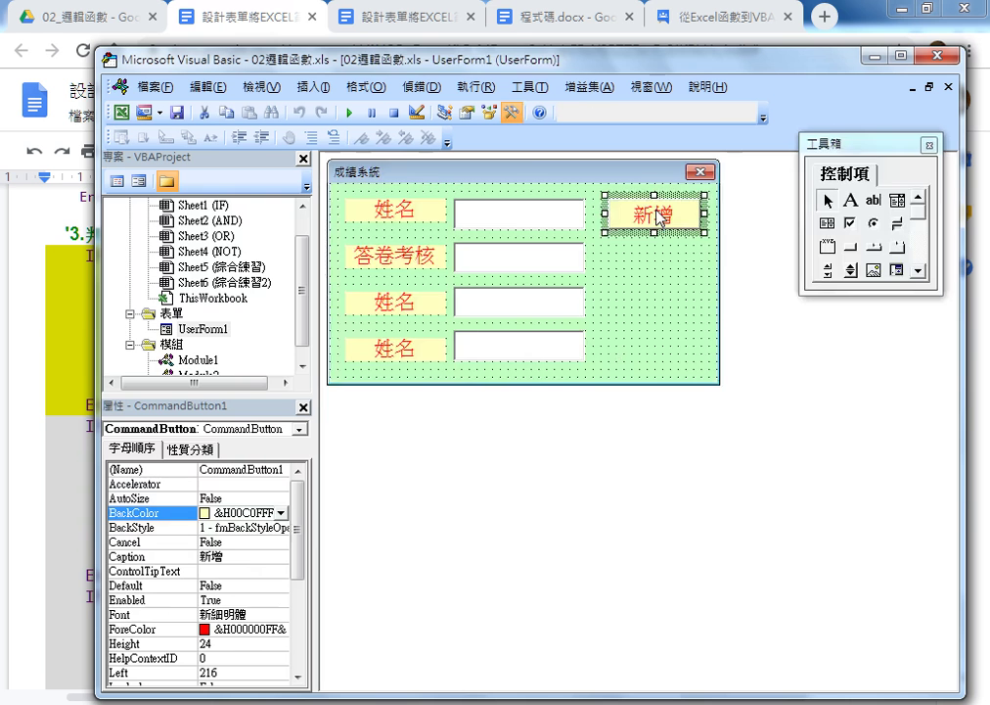
pyautogui.doubleClick(661, 217)
# Step: Paste the >100 Or <0 checks for TextBox2–4 under the '3.判斷成績在0到100之間' comment
pyautogui.scroll(-3, 411, 587)
pyautogui.scroll(-2, 411, 587)
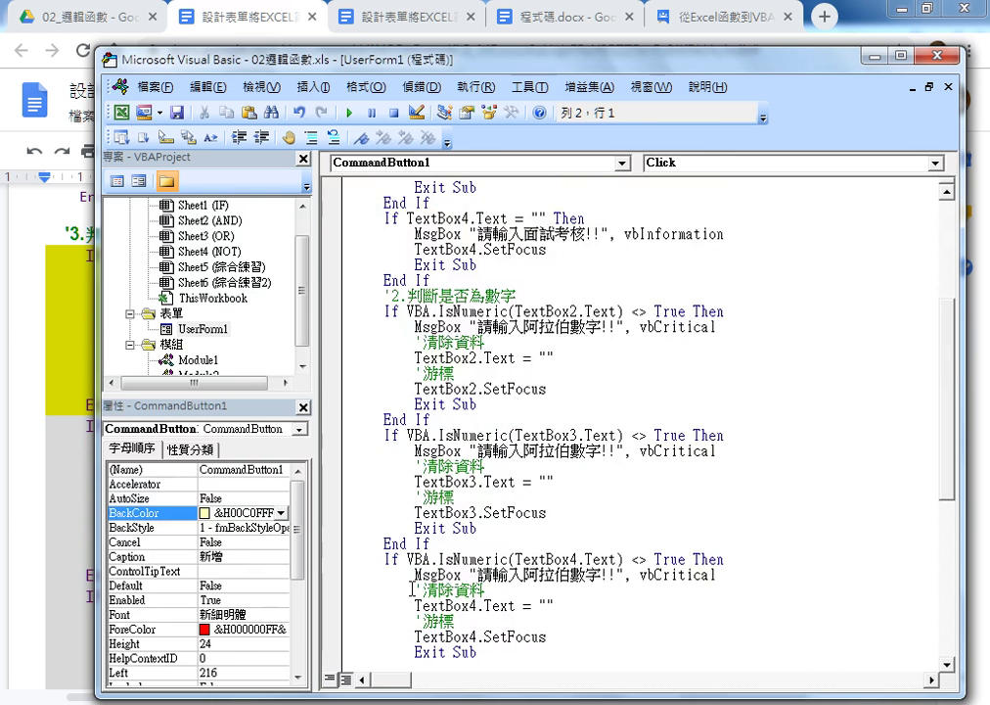
pyautogui.scroll(-3, 411, 587)
pyautogui.scroll(-1, 391, 568)
pyautogui.click(323, 528)
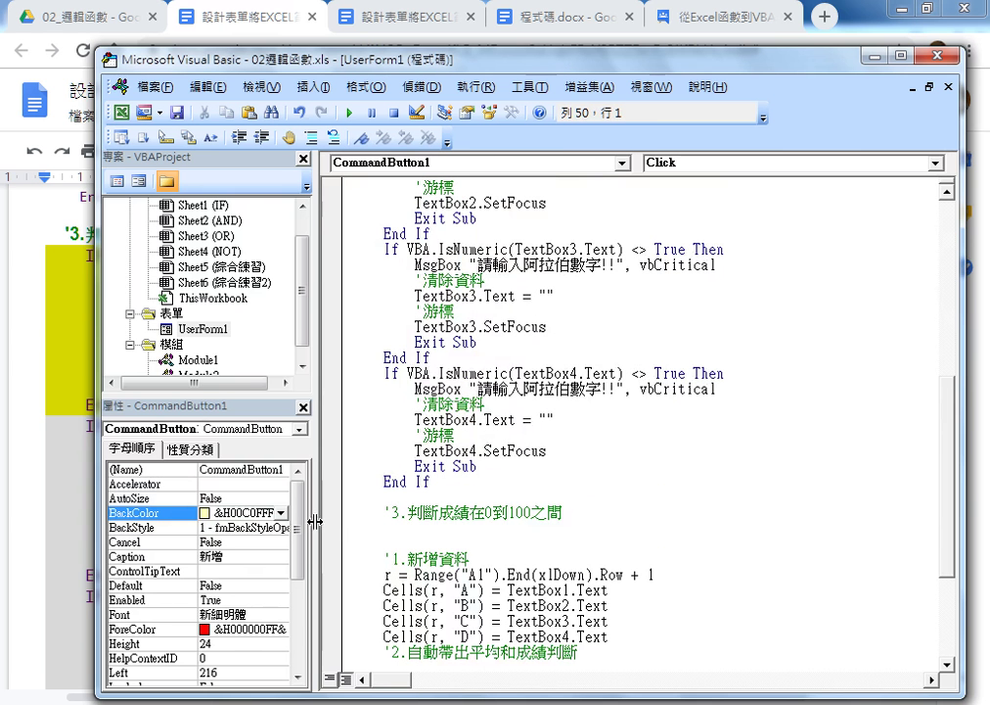
pyautogui.write('If TextBox2.Text > 100 Or TextBox2.Text < 0 Then         MsgBox "請輸入0到100之間的數字!!"         \'清除資料         TextBox2.Text = ""         \'游標         TextBox2.SetFocus         Exit Sub     End If     If TextBox3.Text > 100 Or TextBox3.Text < 0 Then         MsgBox "請輸入0到100之間的數字!!"         \'清除資料         TextBox3.Text = ""         \'游標         TextBox3.SetFocus         Exit Sub     End If     If TextBox4.Text > 100 Or TextBox4.Text < 0 Then         MsgBox "請輸入0到100之間的數字!!"         \'清除資料         TextBox4.Text = ""         \'游標         TextBox4.SetFocus         Exit Sub     End If')
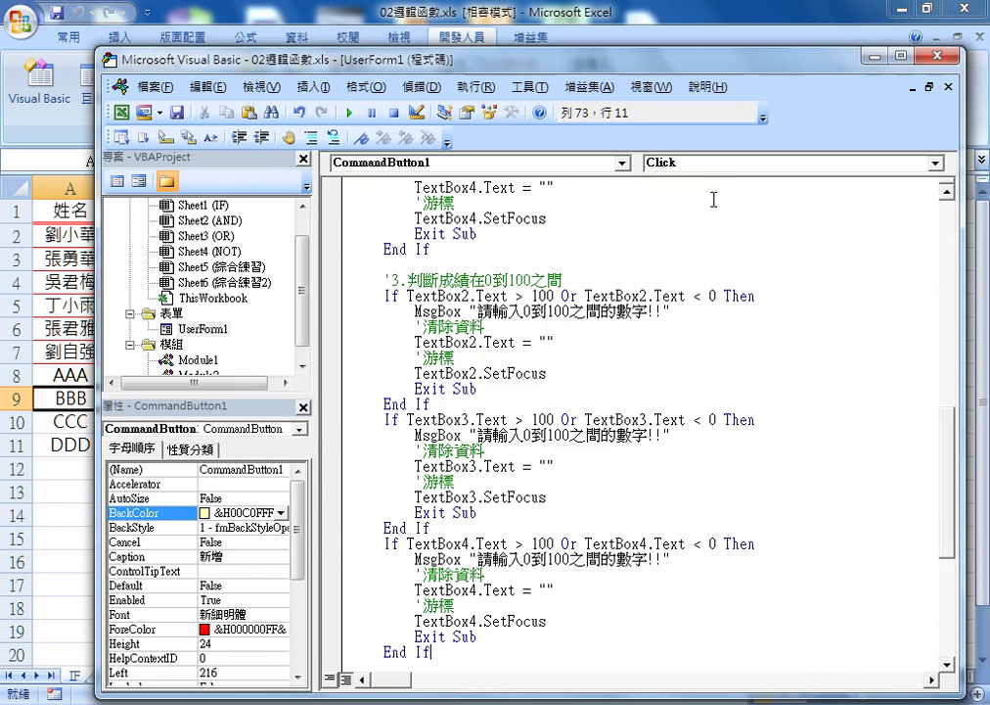
# Step: Launch the 成績系統 form and confirm adding with an empty name is rejected
pyautogui.click(67, 511)
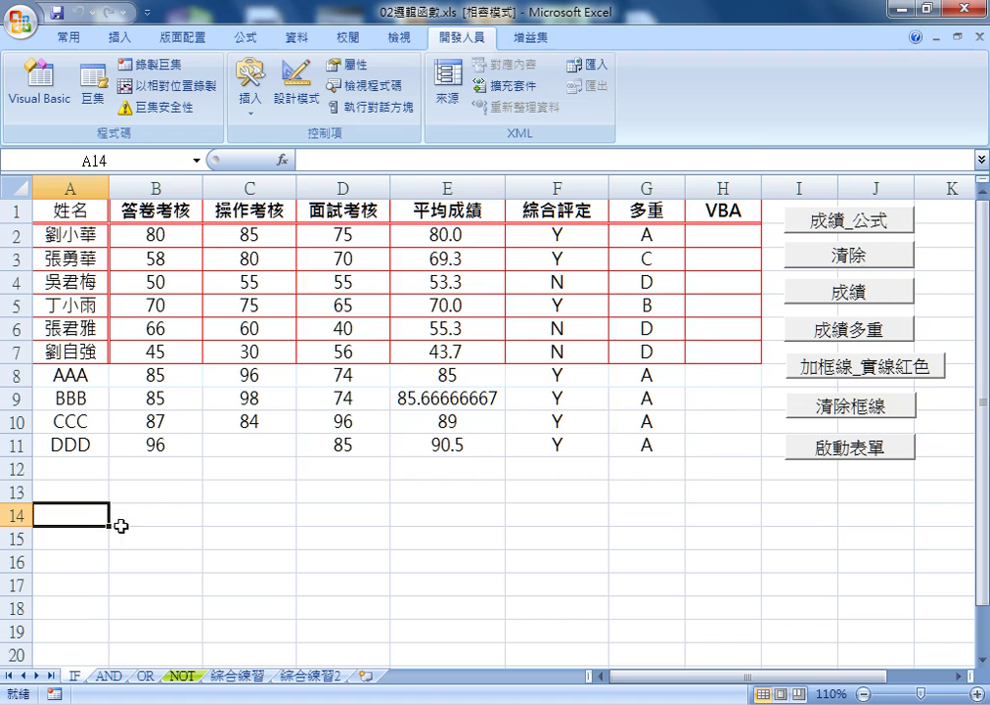
pyautogui.click(825, 449)
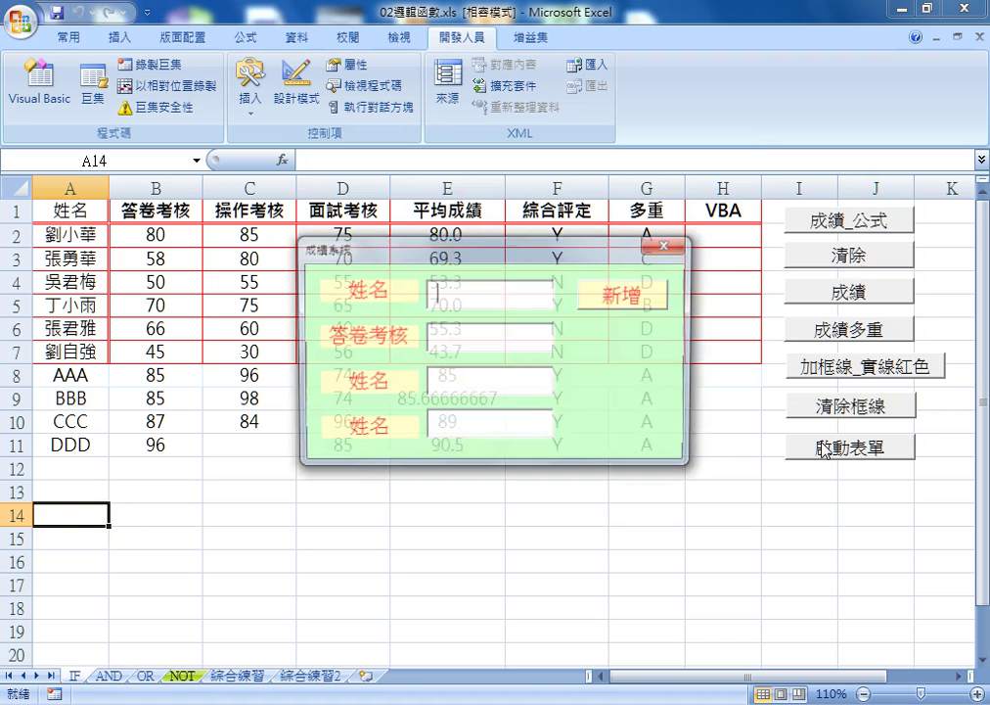
pyautogui.moveTo(501, 253); pyautogui.dragTo(546, 146)
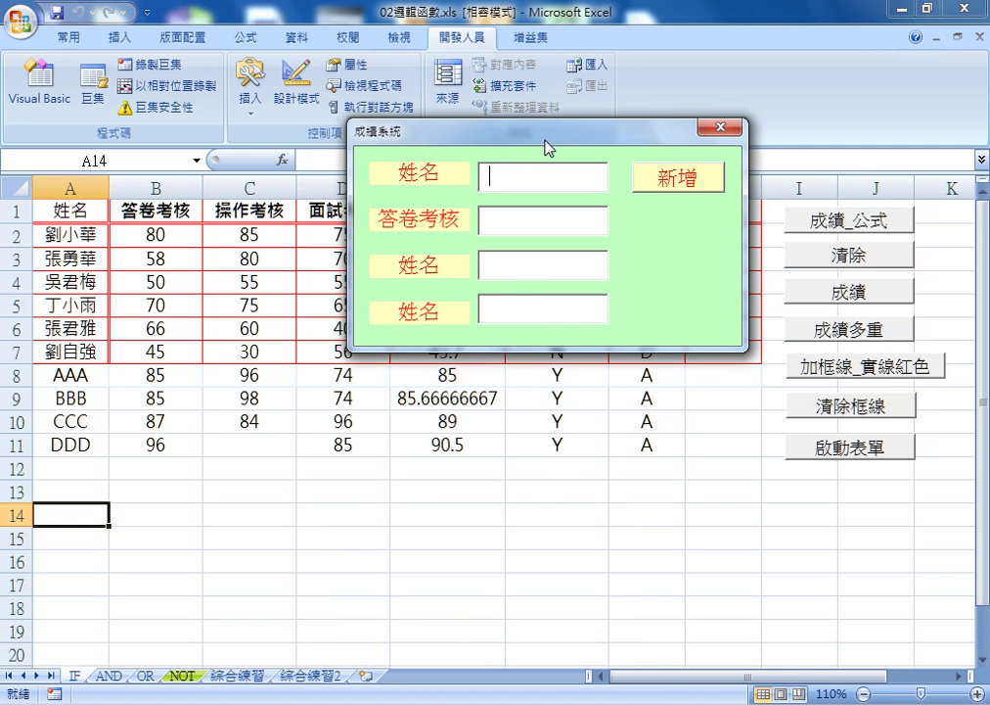
pyautogui.write('EEE')
pyautogui.press('BackSpace')
pyautogui.press('BackSpace')
pyautogui.press('BackSpace')
pyautogui.click(687, 184)
pyautogui.click(523, 426)
pyautogui.write('EEE')
# Step: Enter name EEE with 'A' as a score and confirm missing scores are rejected
pyautogui.press('Tab')
pyautogui.write('A')
pyautogui.click(678, 178)
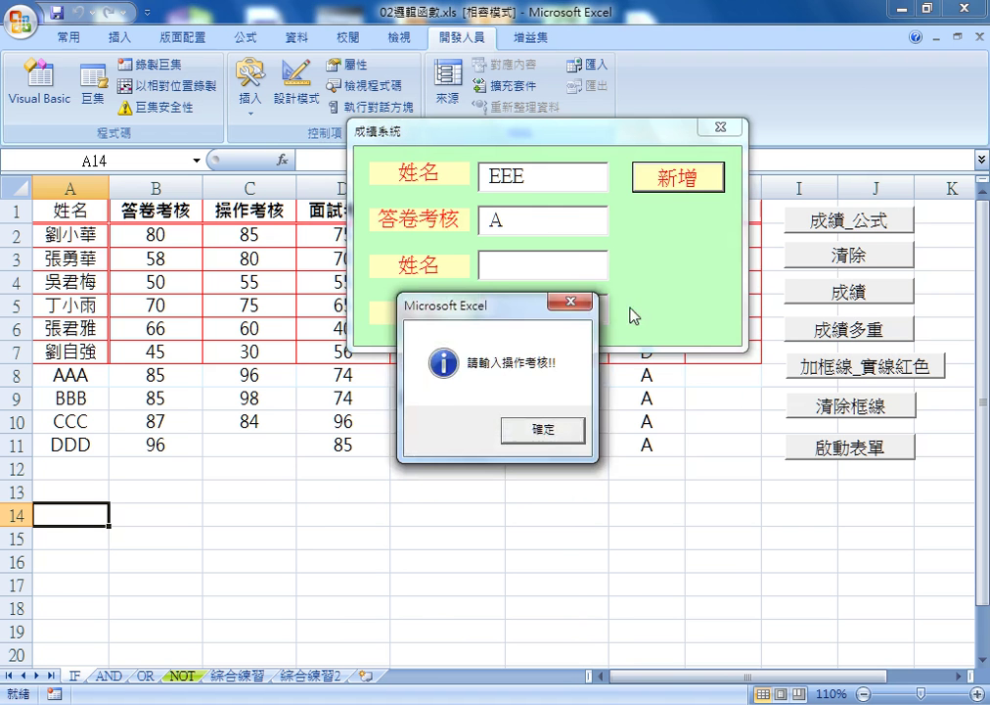
pyautogui.click(543, 430)
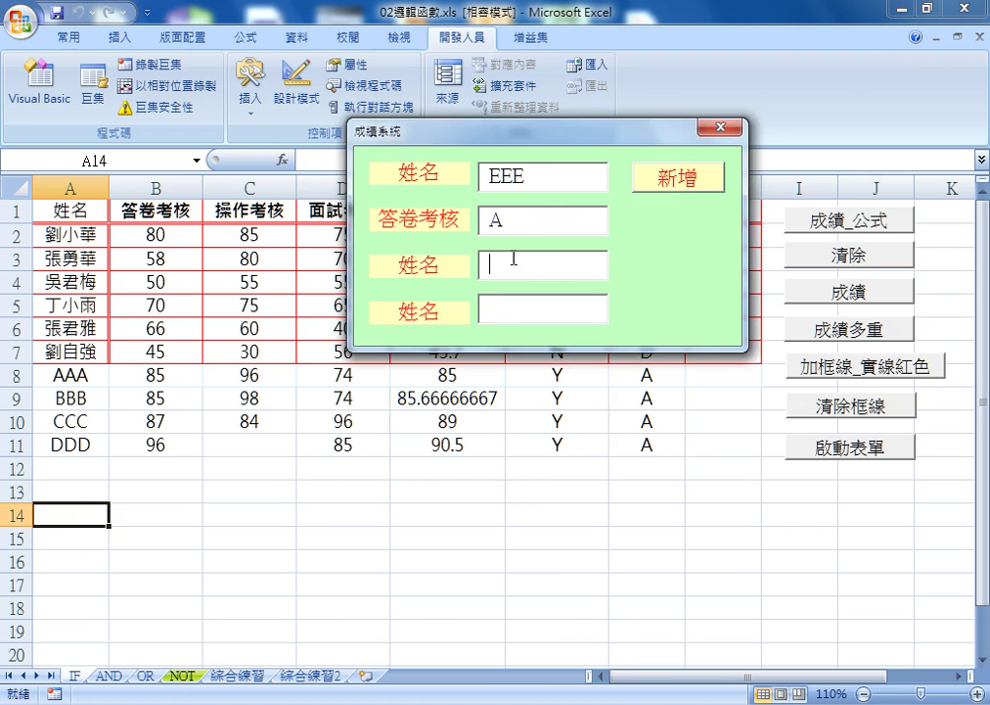
pyautogui.click(667, 179)
pyautogui.press('Return')
# Step: Enter scores 85 and 96 and confirm the non-numeric 'A' score is rejected
pyautogui.write('85')
pyautogui.press('Tab')
pyautogui.write('96')
pyautogui.click(665, 200)
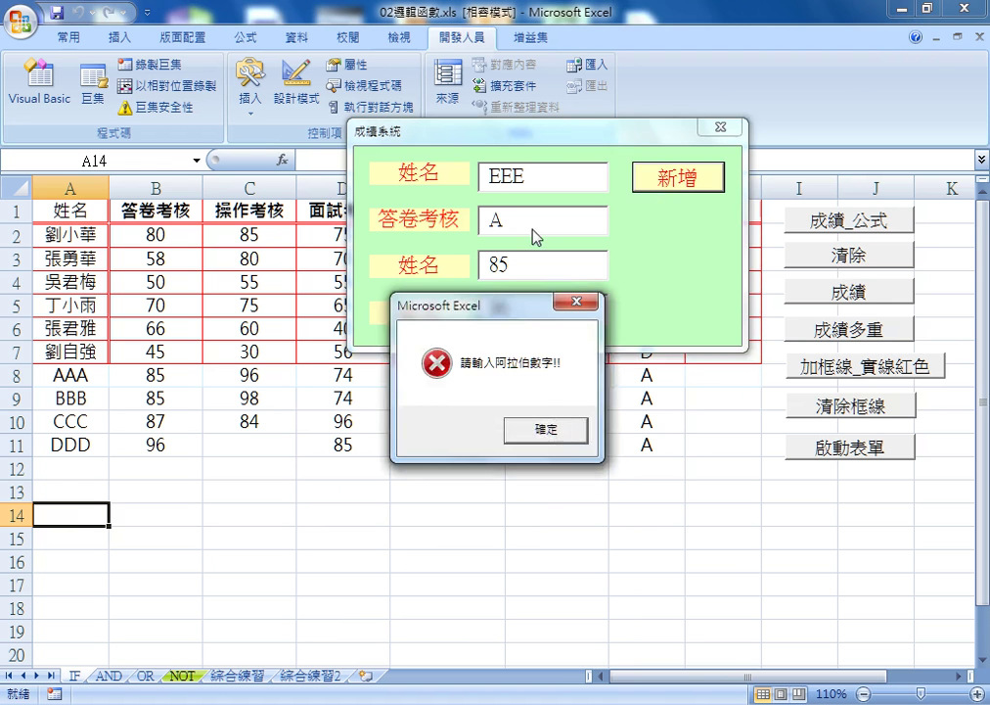
pyautogui.click(541, 423)
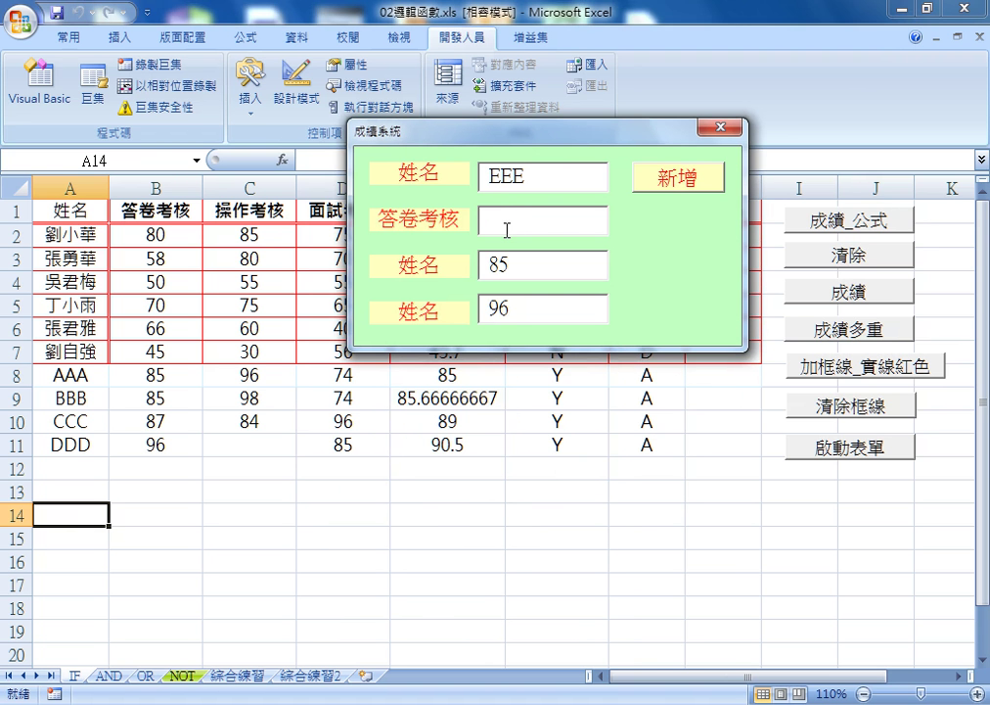
# Step: Enter 120, confirm the out-of-range warning, then change the score to 84
pyautogui.write('120')
pyautogui.click(669, 188)
pyautogui.moveTo(525, 316); pyautogui.dragTo(694, 162)
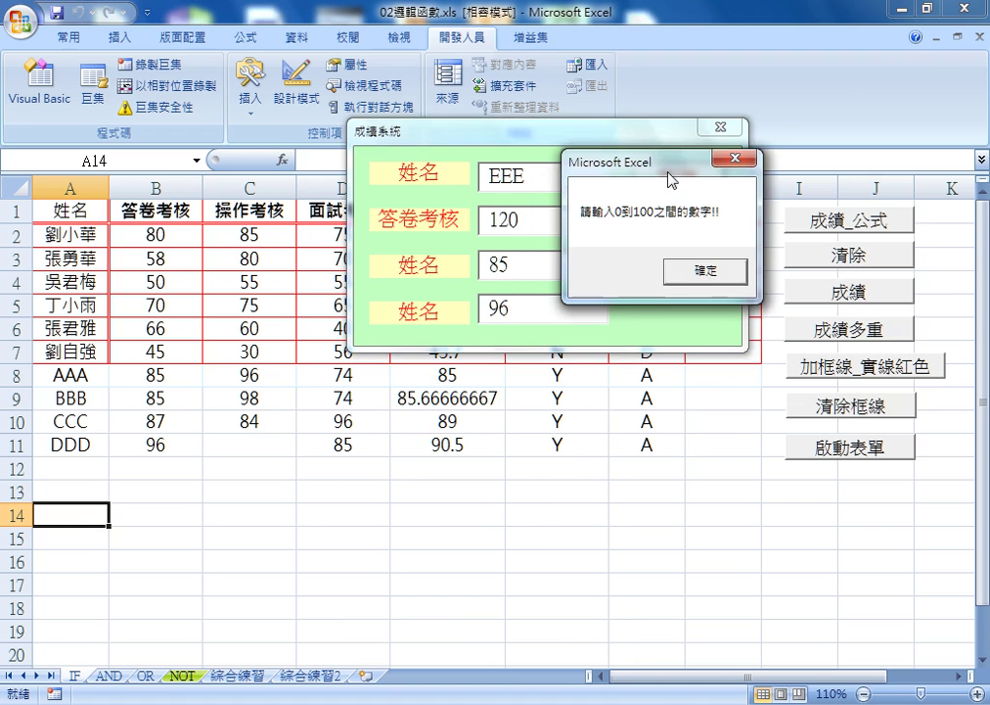
pyautogui.click(705, 276)
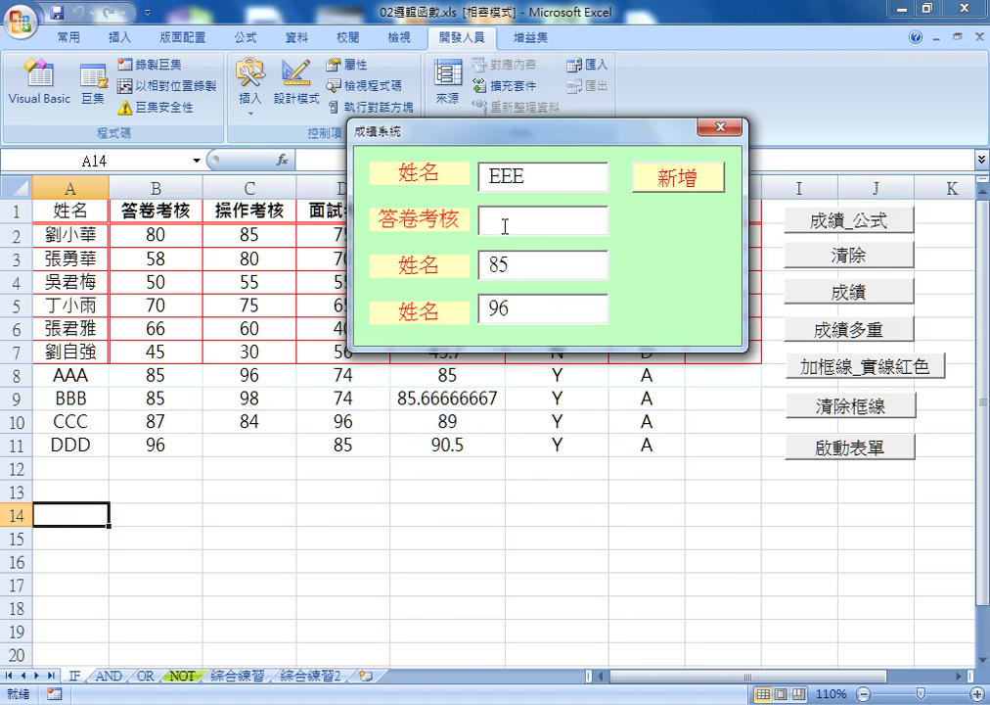
pyautogui.write('84')
# Step: Add the EEE record as row 12 with average 88.33333333, Y and A
pyautogui.click(689, 188)
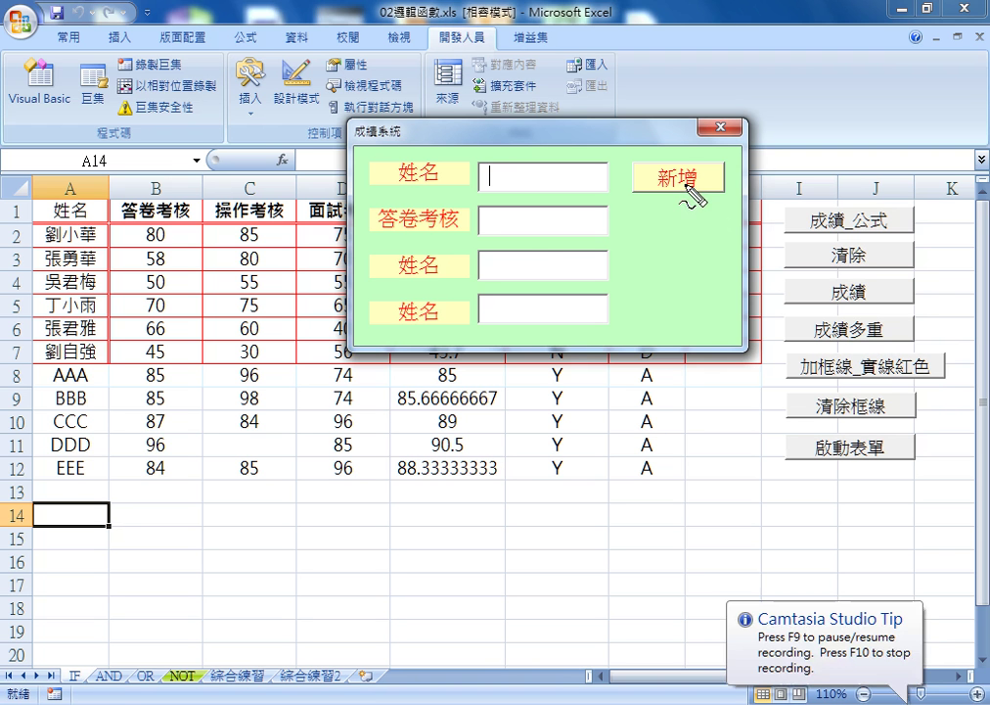
pyautogui.moveTo(30, 364)
pyautogui.mouseDown()
pyautogui.moveTo(719, 504)
pyautogui.moveTo(25, 369)
pyautogui.mouseUp()
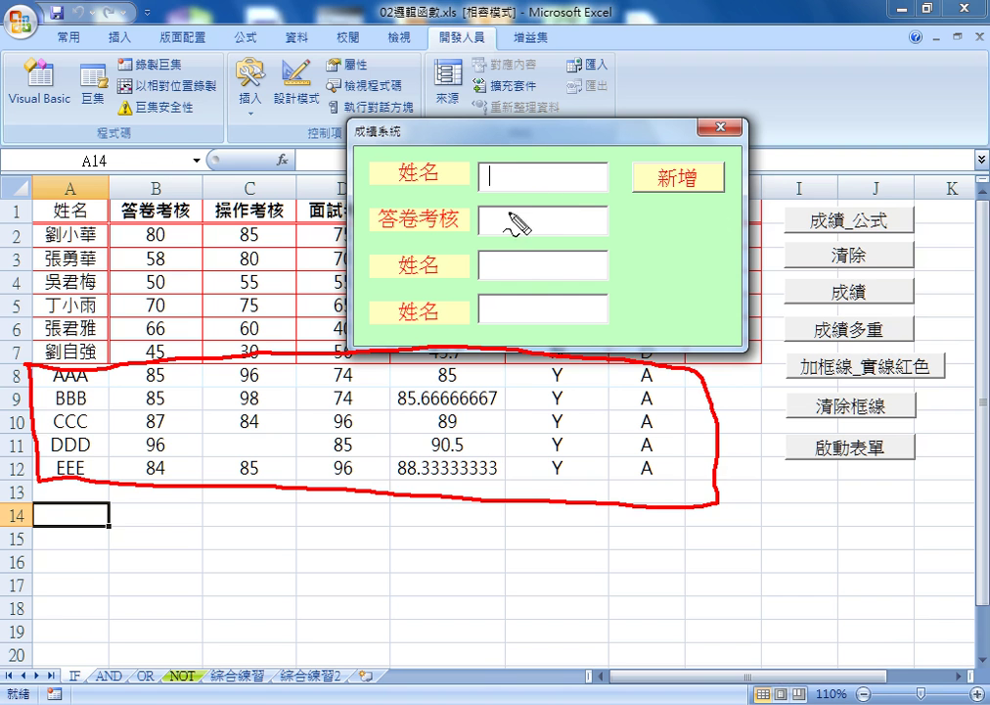
pyautogui.press('Escape')
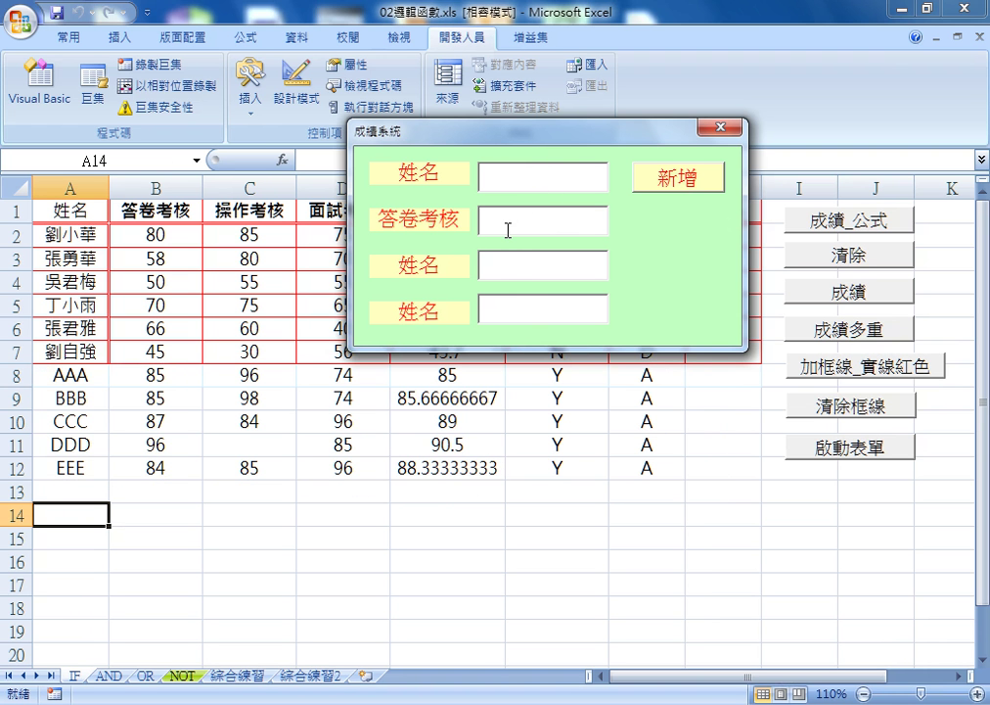
# Step: Fill the form with name FFF and scores 85, 96 and 97
pyautogui.write('FFF')
pyautogui.press('Tab')
pyautogui.write('85')
pyautogui.press('Tab')
pyautogui.write('9')
pyautogui.write('6')
pyautogui.press('Tab')
pyautogui.write('97')
pyautogui.press('Tab')
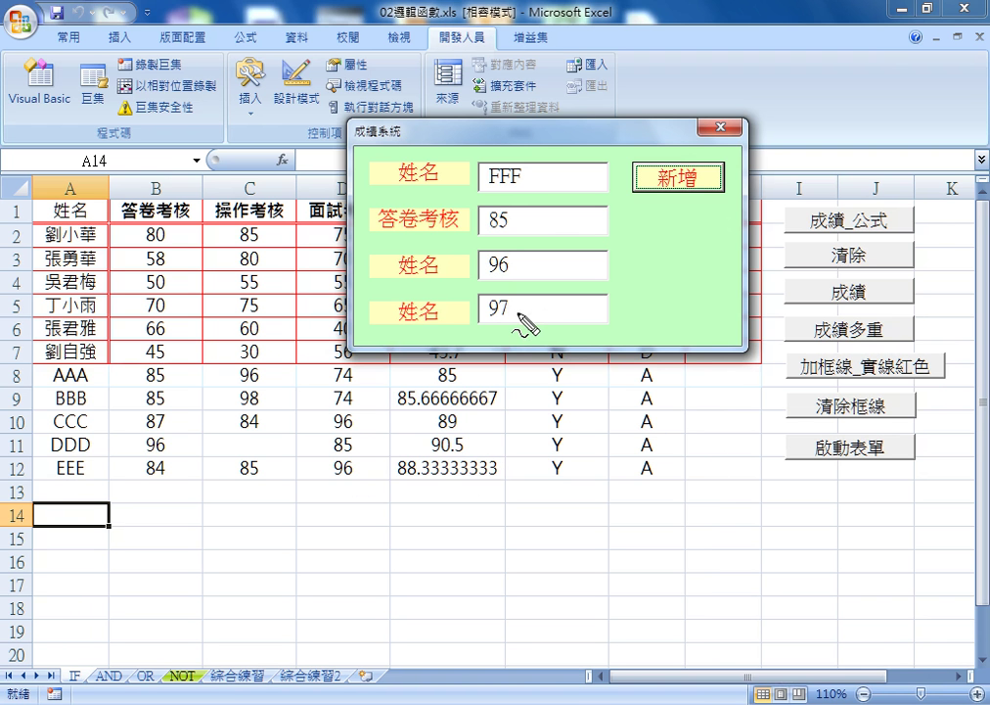
# Step: Close the 成績系統 form without adding FFF, then select the scores in C2:C5
pyautogui.moveTo(513, 300)
pyautogui.mouseDown()
pyautogui.moveTo(510, 322)
pyautogui.moveTo(674, 207)
pyautogui.mouseUp()
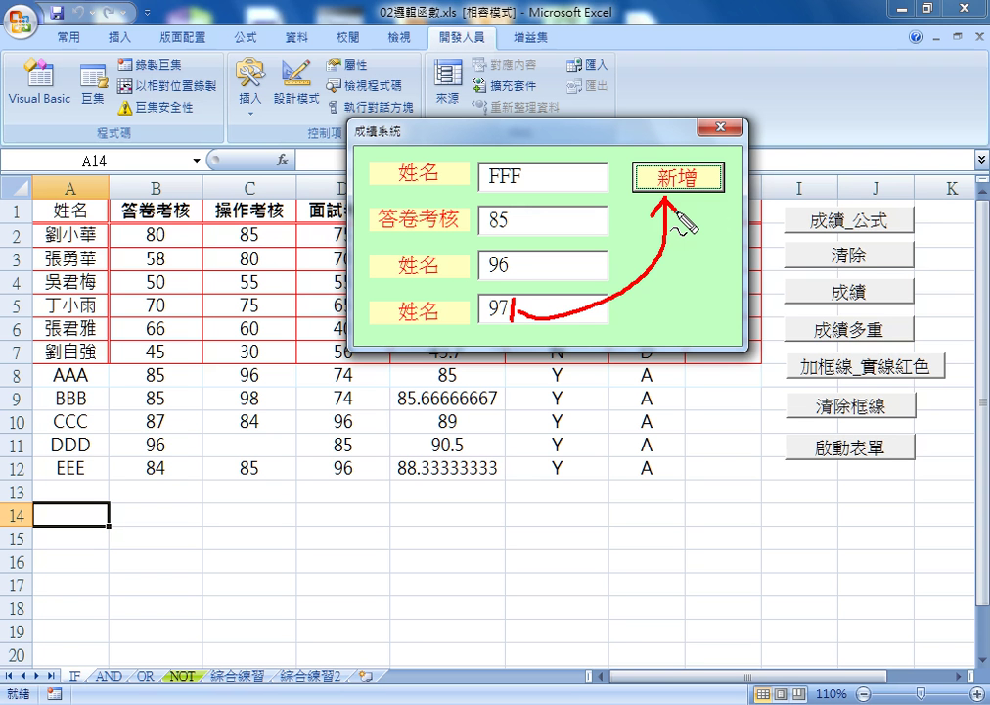
pyautogui.press('Escape')
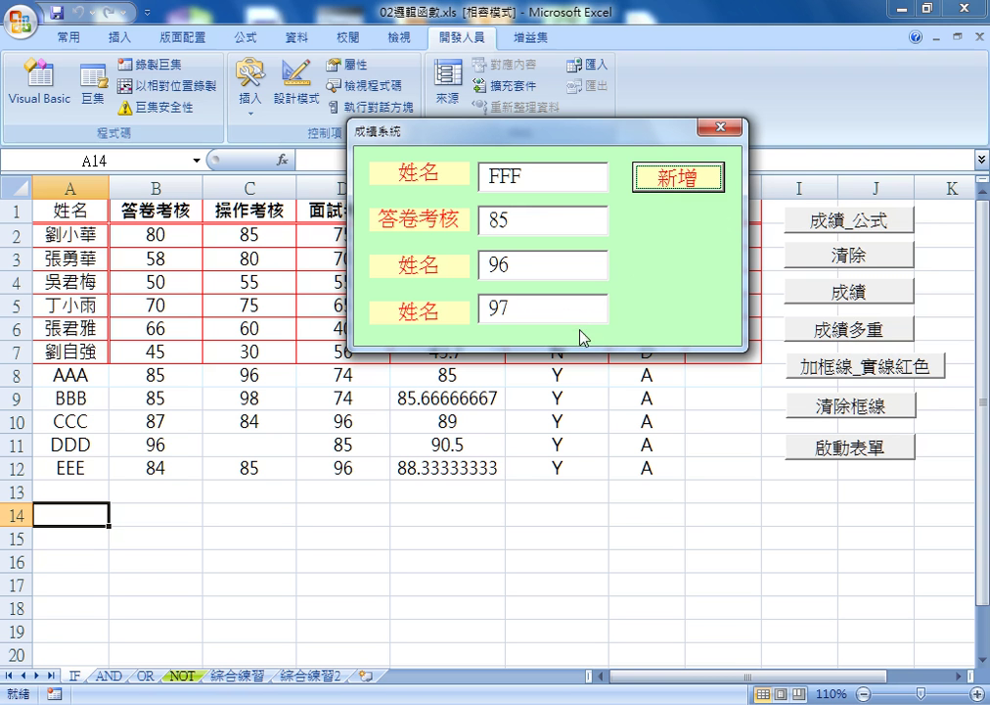
pyautogui.click(720, 128)
pyautogui.moveTo(256, 238); pyautogui.dragTo(276, 299)
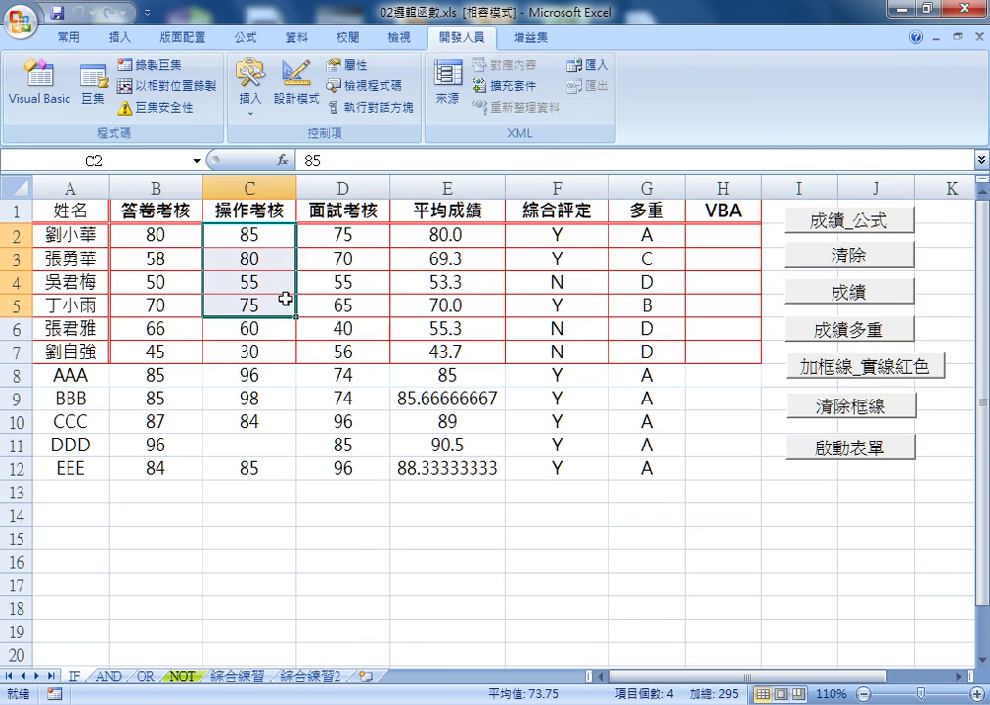
# Step: Select cell D4 and display the 校閱 (Review) ribbon commands
pyautogui.click(362, 291)
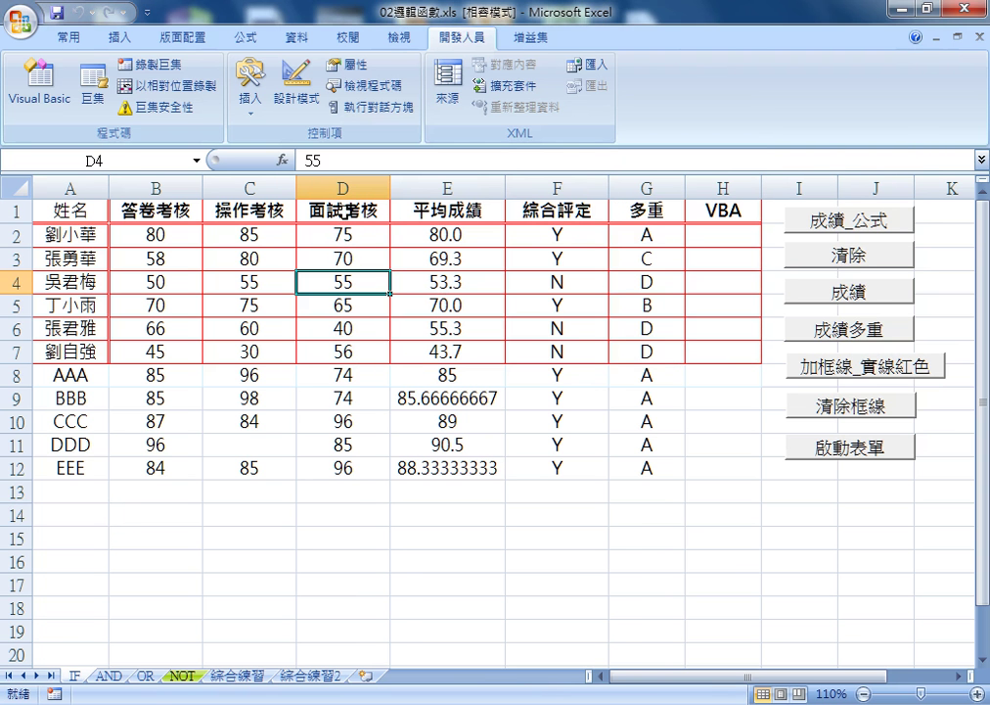
pyautogui.click(398, 41)
pyautogui.click(352, 41)
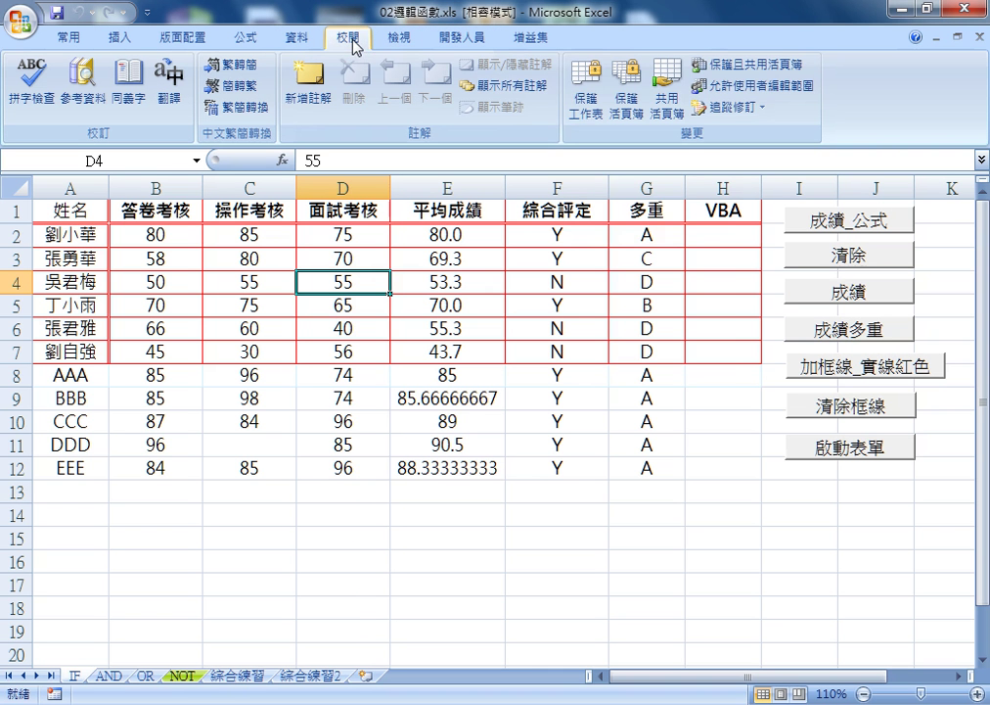